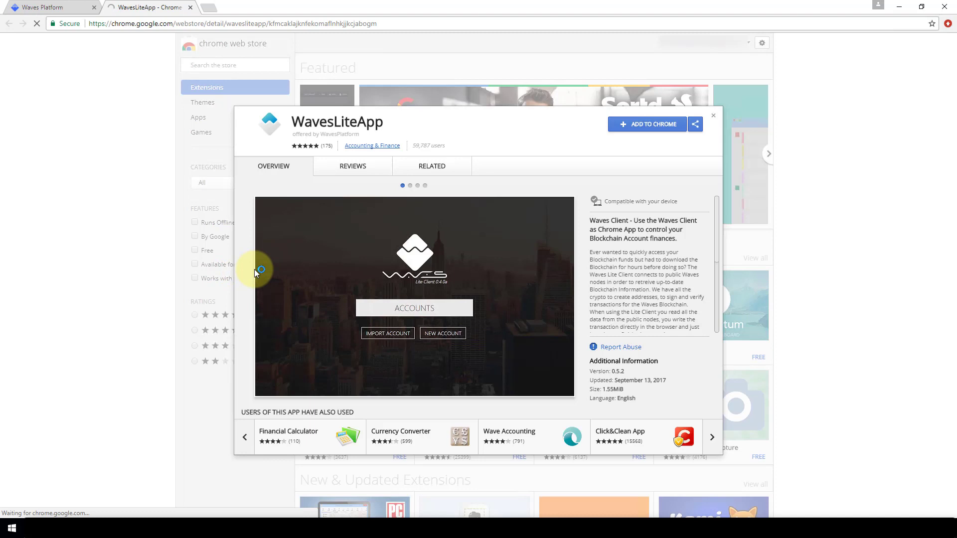
# - Add WavesLiteApp to Chrome from its Web Store page and confirm the app install
pyautogui.click(659, 128)
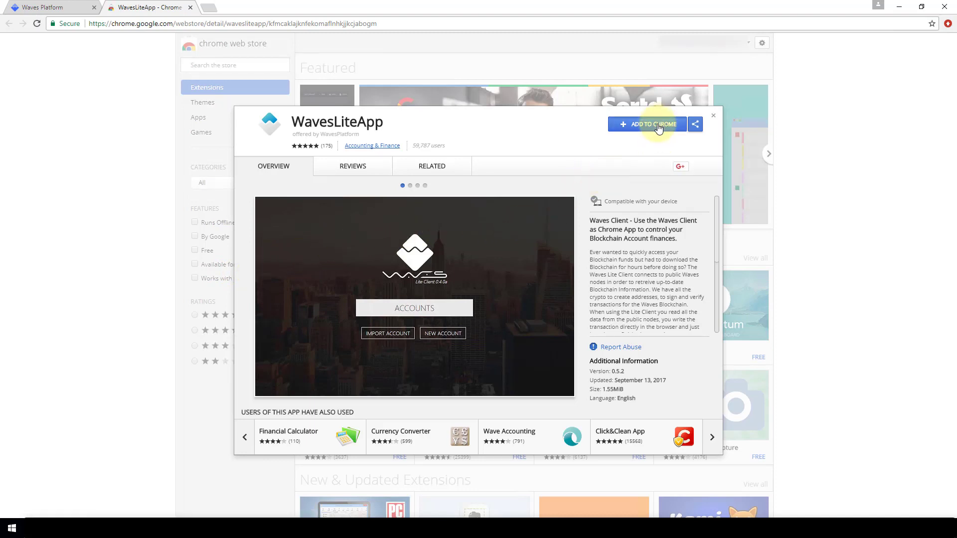
pyautogui.press('Return')
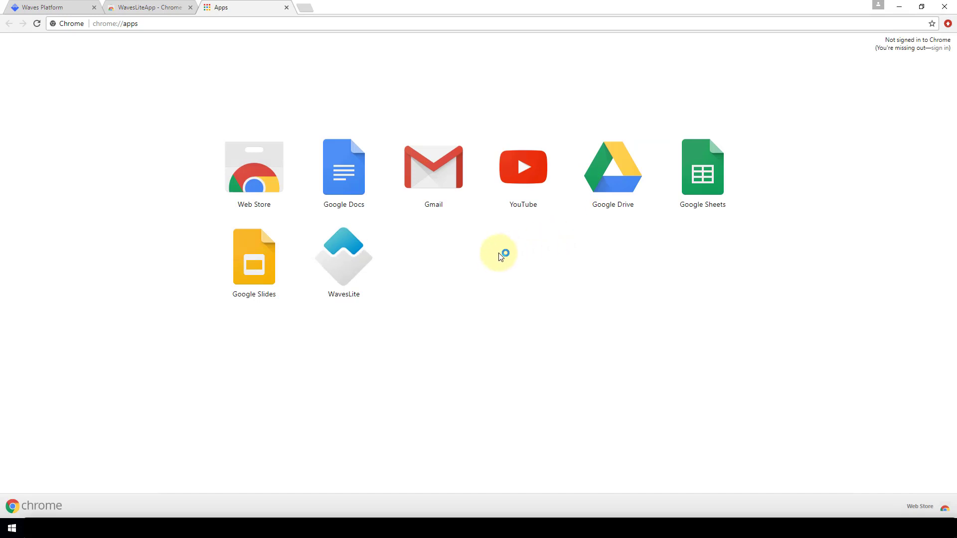
# - Launch WavesLite, glance at Import Account, then start a new account and accept the seed notice
pyautogui.click(348, 269)
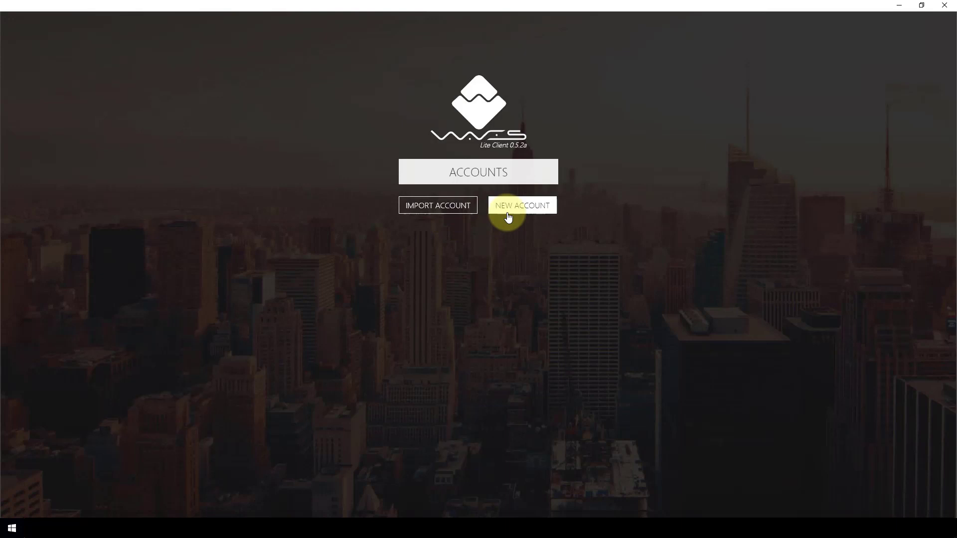
pyautogui.click(452, 213)
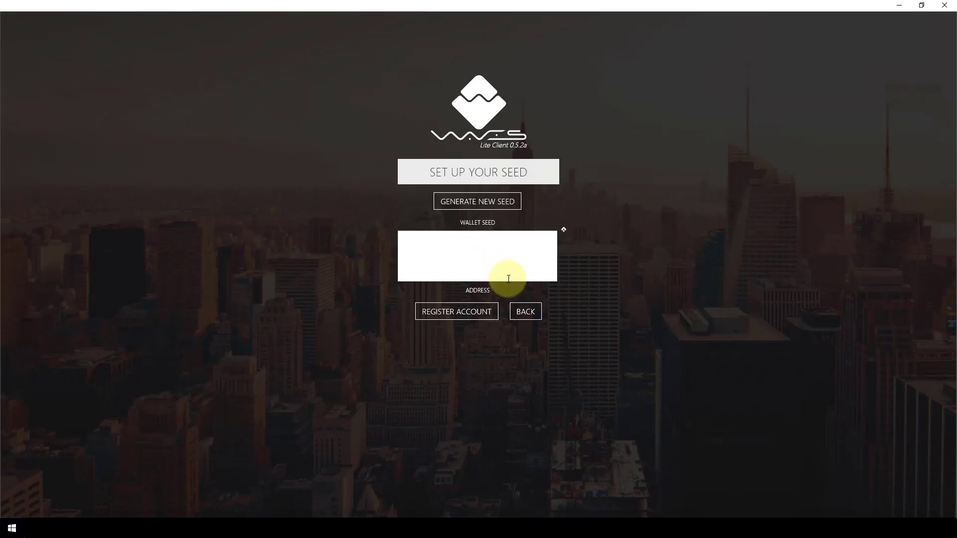
pyautogui.click(518, 309)
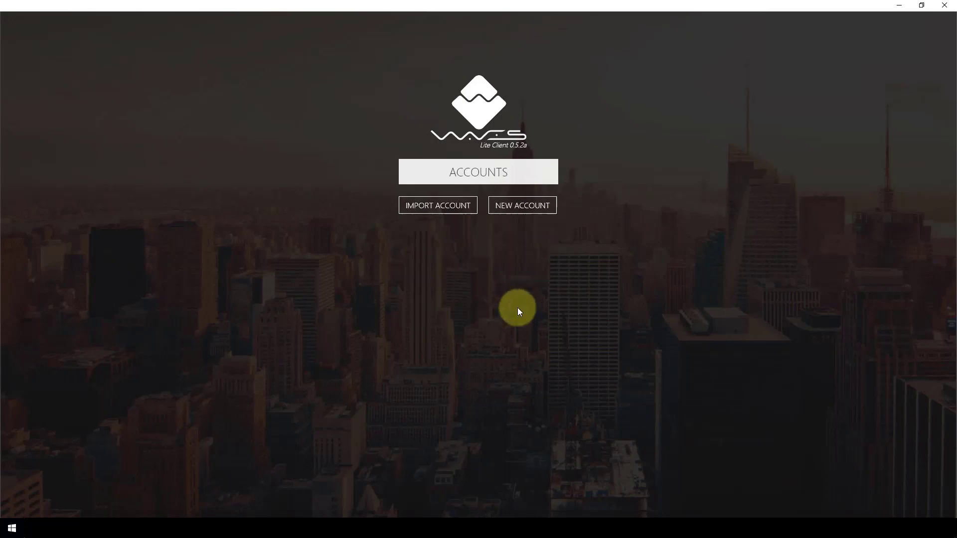
pyautogui.click(528, 209)
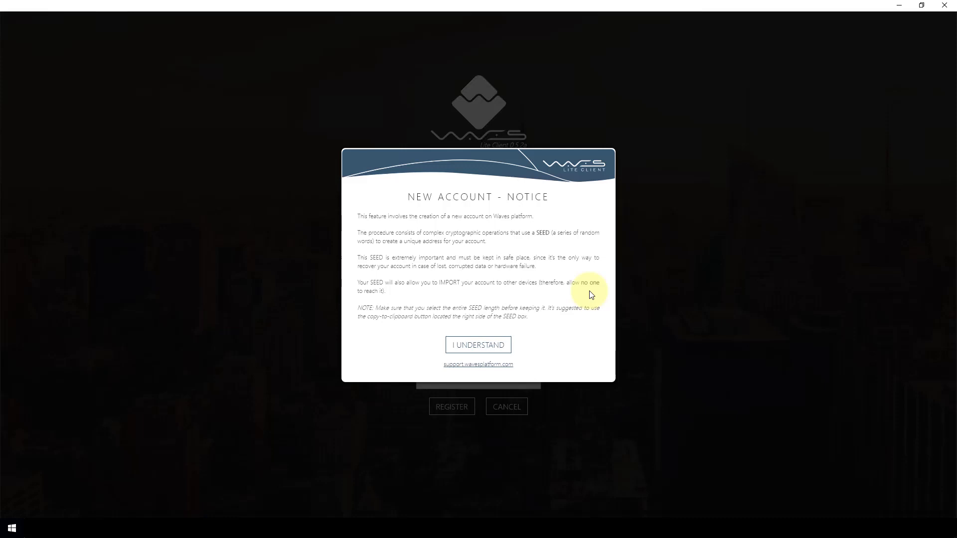
pyautogui.click(504, 352)
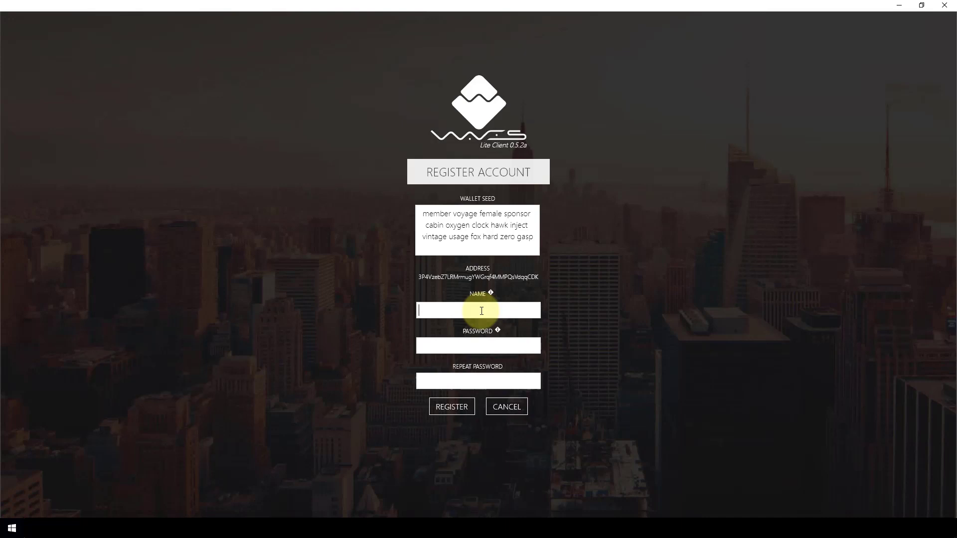
# - Name the new wallet 'lizard', enter and repeat its password, and register it
pyautogui.write('lizard')
pyautogui.write('••••••••')
pyautogui.press('Tab')
pyautogui.write('••••••••')
pyautogui.click(461, 408)
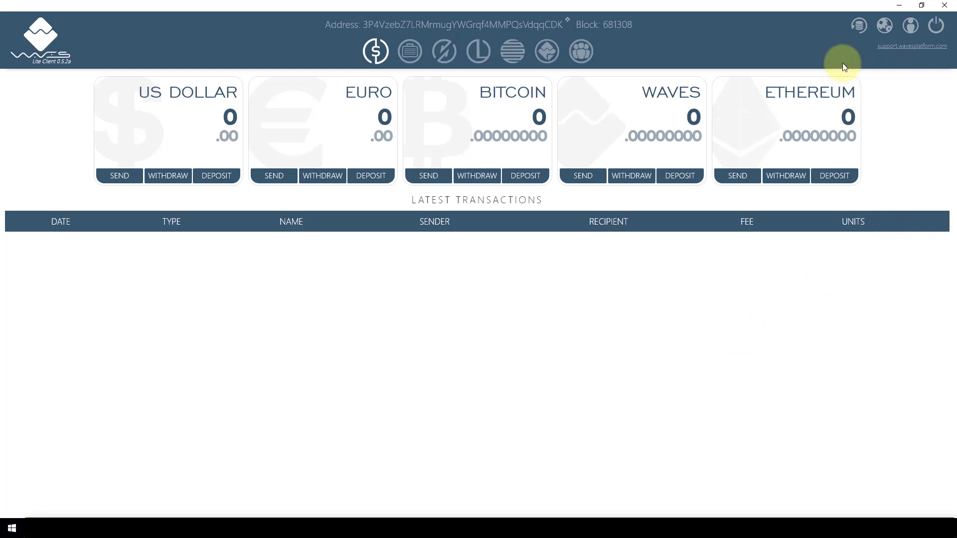
# - Copy the wallet's seed phrase from the backup information into an untitled Notepad file
pyautogui.click(858, 29)
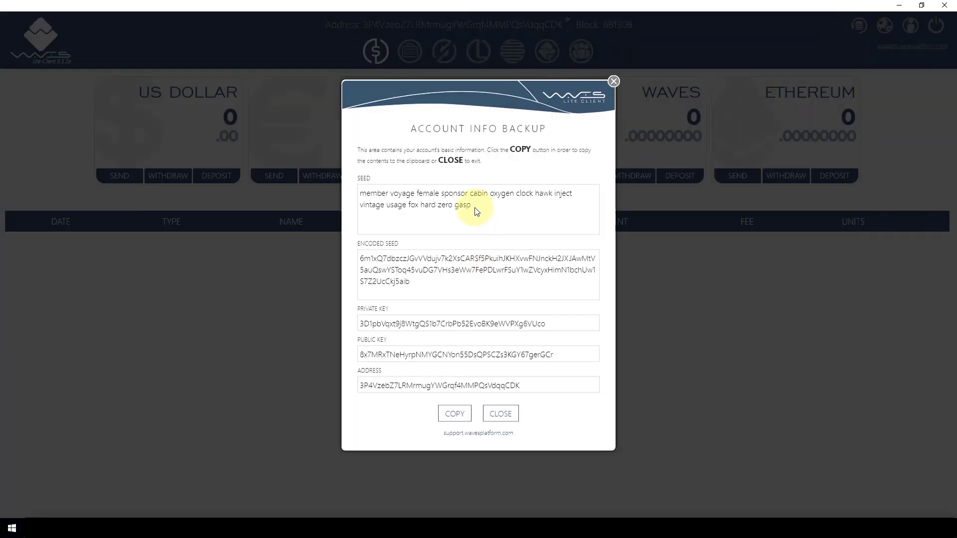
pyautogui.moveTo(474, 207); pyautogui.dragTo(359, 189)
pyautogui.rightClick(387, 200)
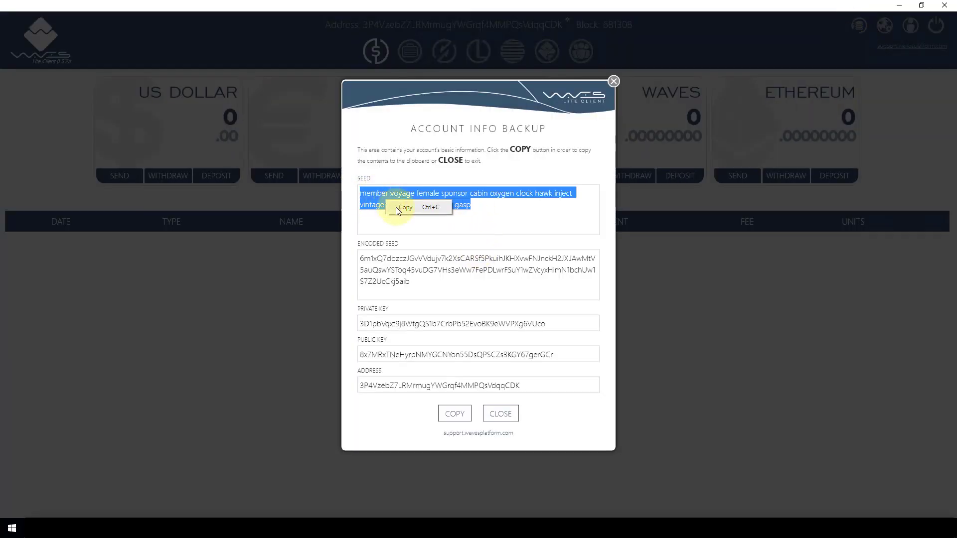
pyautogui.click(396, 208)
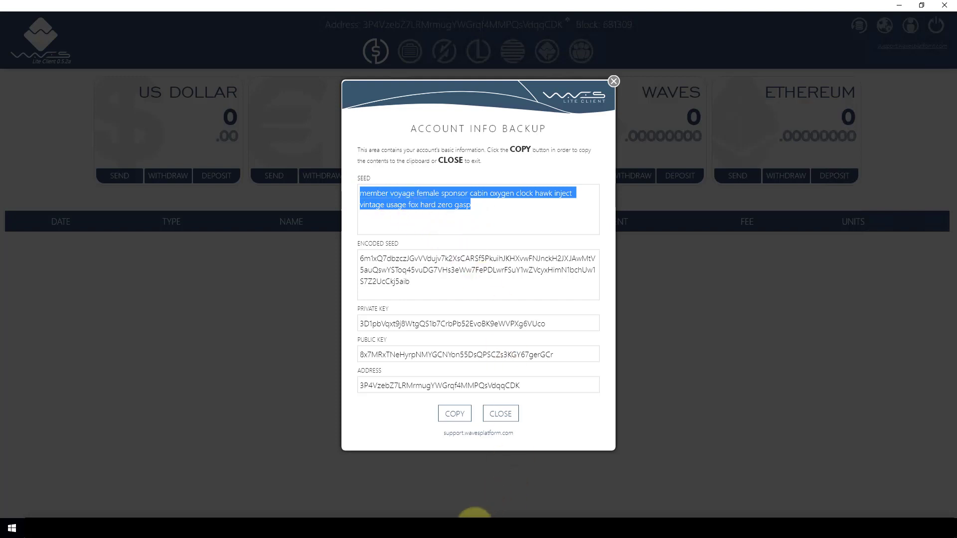
pyautogui.hotkey('alt', 'Tab')
pyautogui.hotkey('ctrl', 'v')
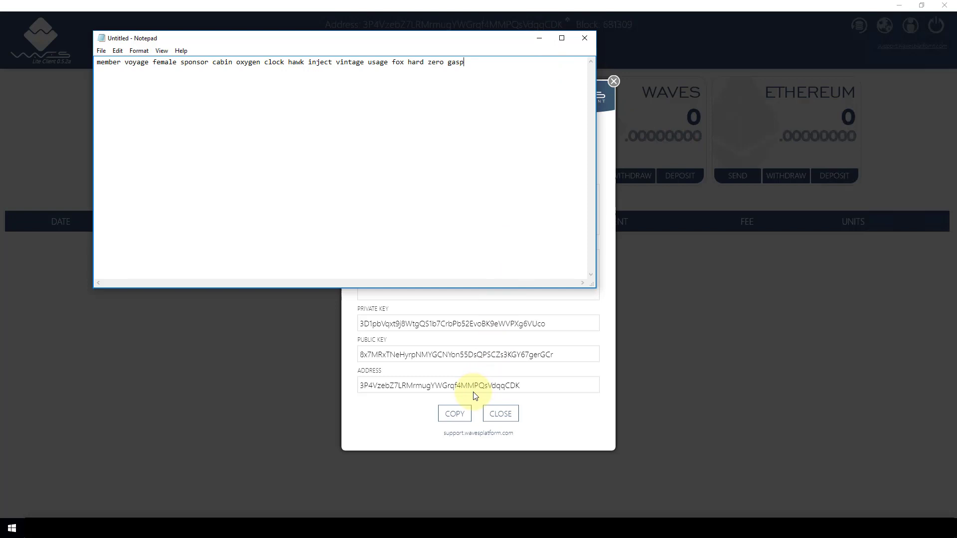
# - Select the wallet address in the backup information, then close the backup window
pyautogui.click(530, 385)
pyautogui.moveTo(532, 384); pyautogui.dragTo(354, 389)
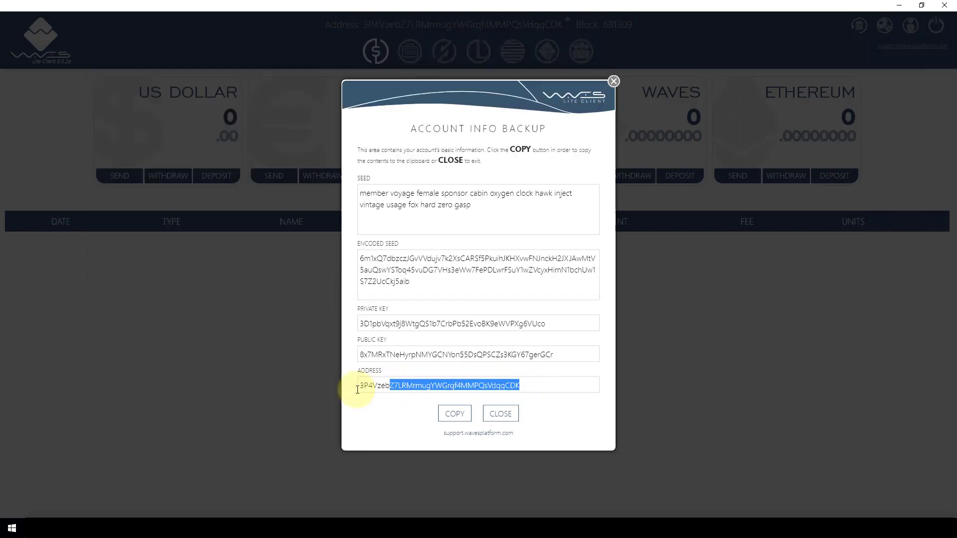
pyautogui.hotkey('alt', 'Tab')
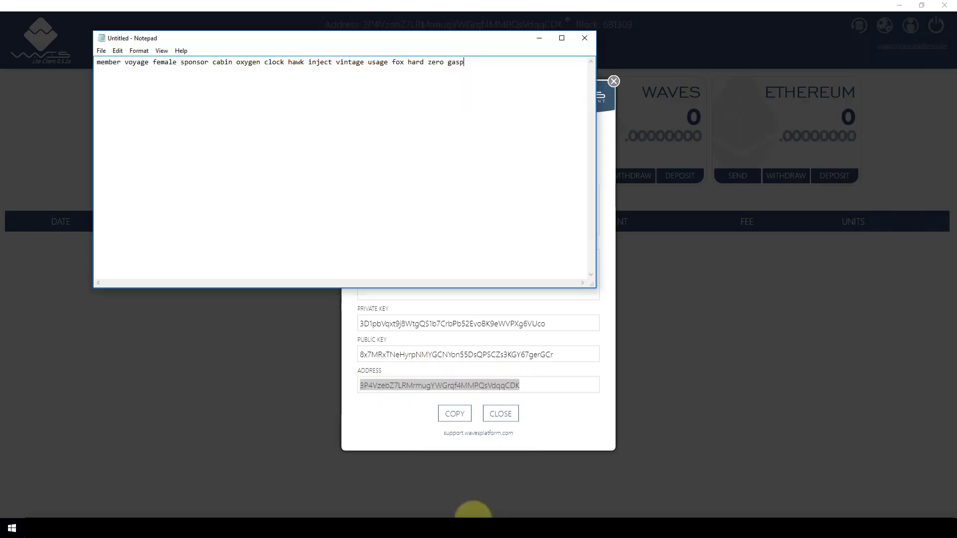
pyautogui.click(429, 191)
pyautogui.click(539, 38)
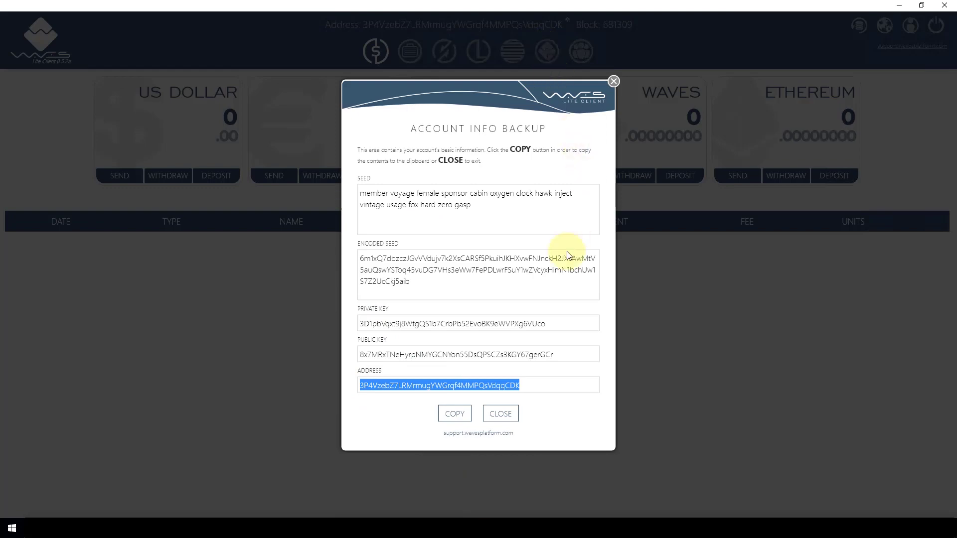
pyautogui.click(501, 414)
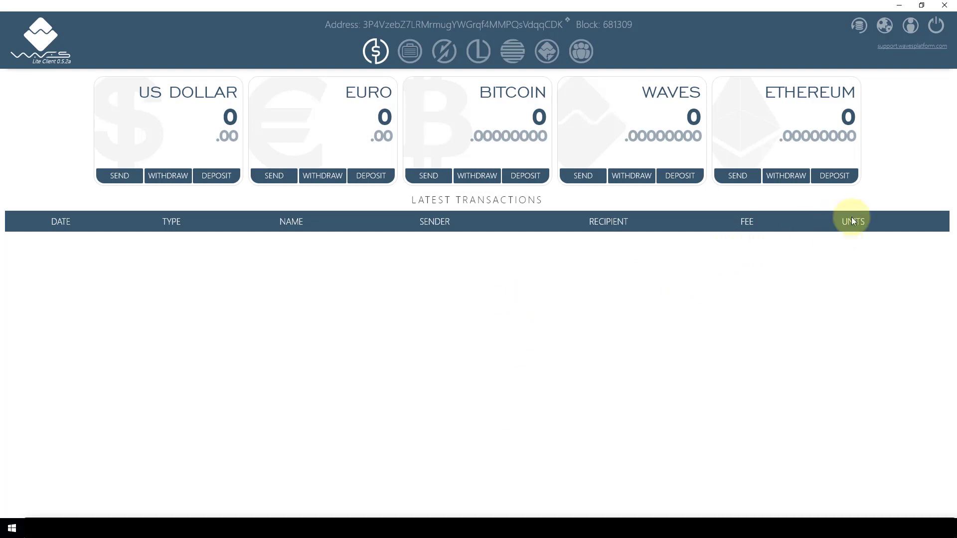
# - Log out, choose Import Account, and paste the seed line from Notepad into WALLET SEED
pyautogui.click(936, 26)
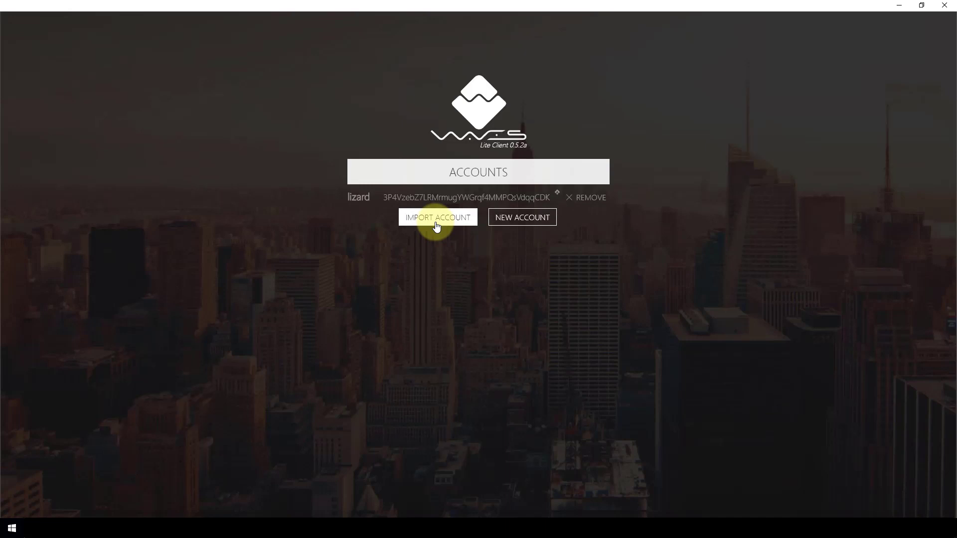
pyautogui.click(417, 228)
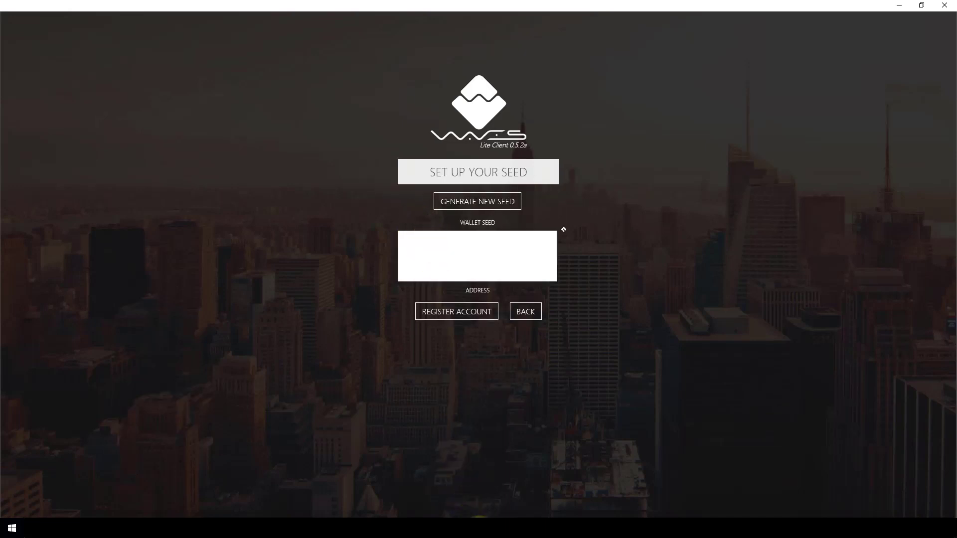
pyautogui.moveTo(479, 528)
pyautogui.click(461, 500)
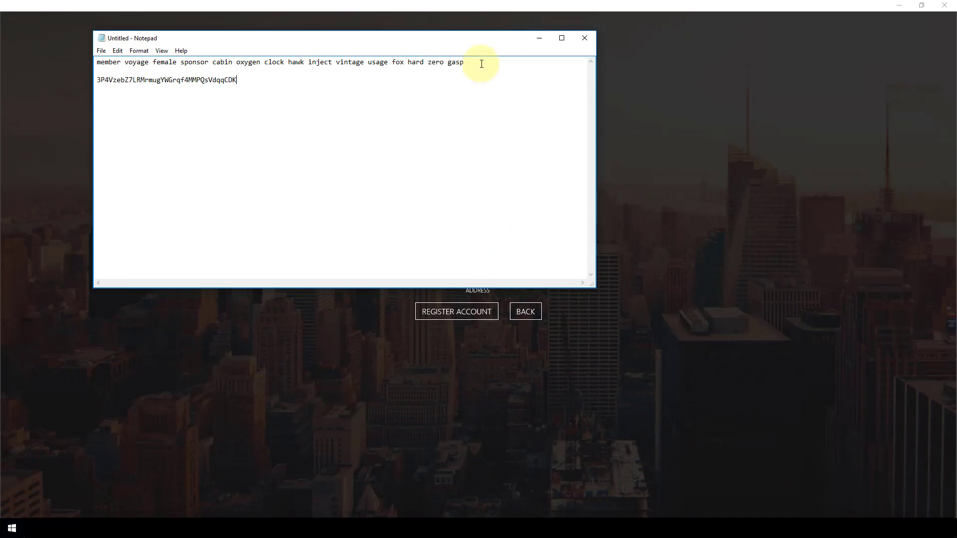
pyautogui.moveTo(480, 62); pyautogui.dragTo(53, 59)
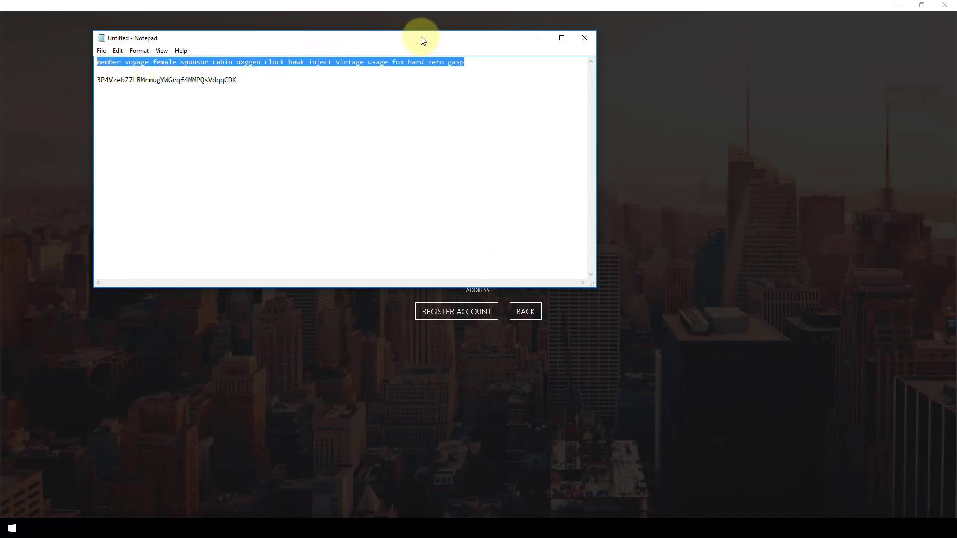
pyautogui.click(539, 38)
pyautogui.hotkey('ctrl', 'v')
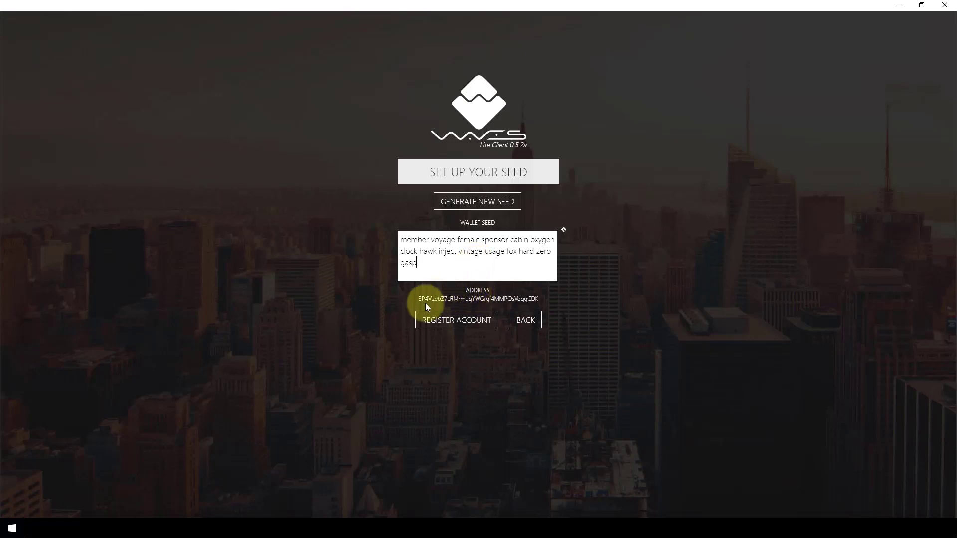
pyautogui.hotkey('alt', 'Tab')
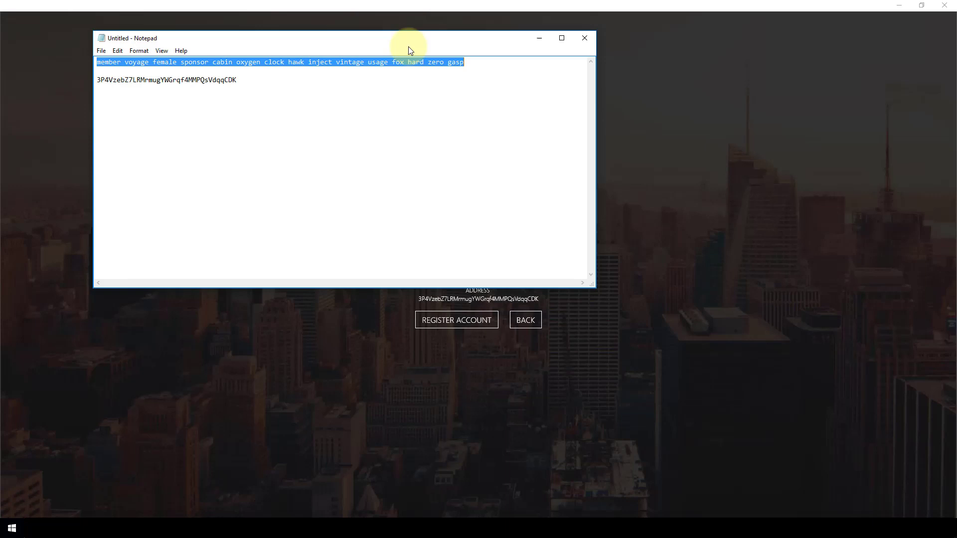
pyautogui.moveTo(438, 39); pyautogui.dragTo(610, 34)
# - Compare Notepad's saved address with the derived ADDRESS, hiding Notepad to reveal the seed page
pyautogui.click(314, 73)
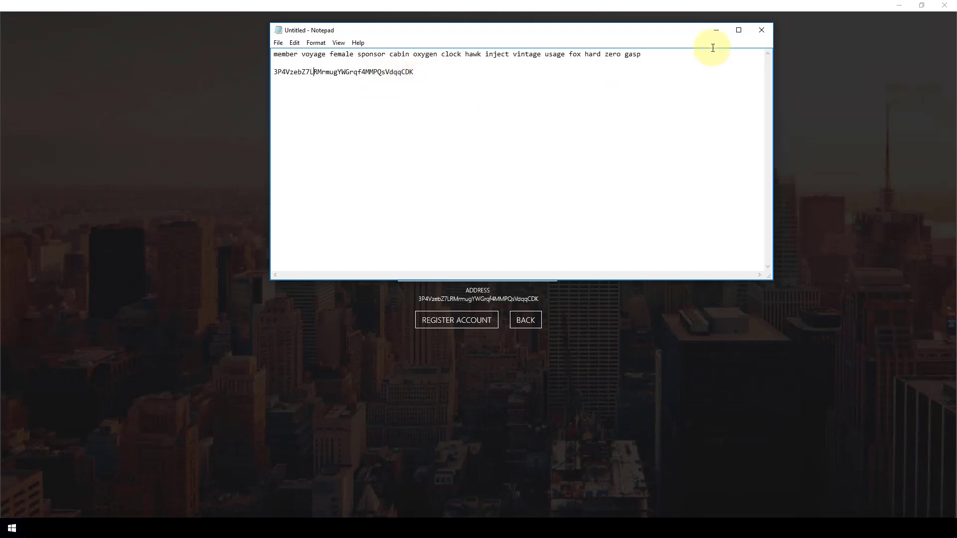
pyautogui.click(716, 31)
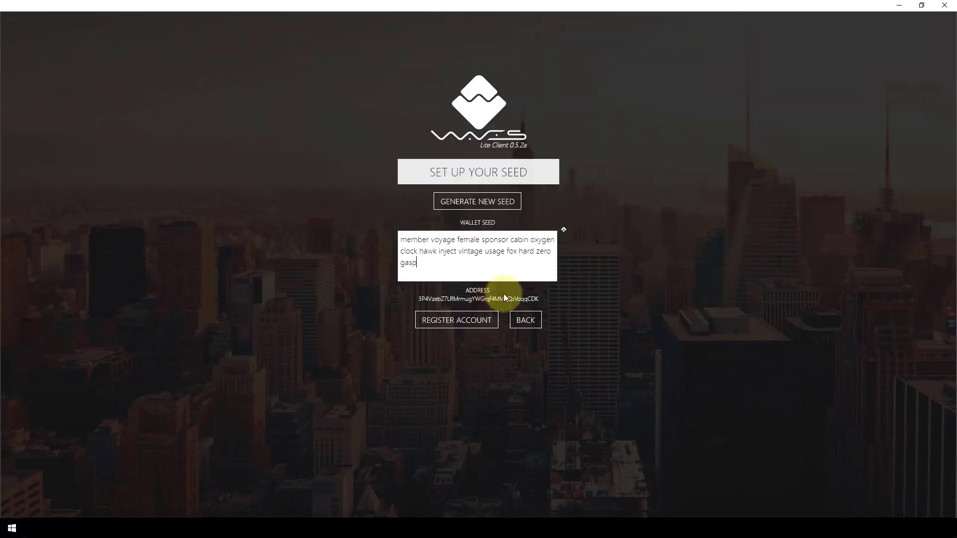